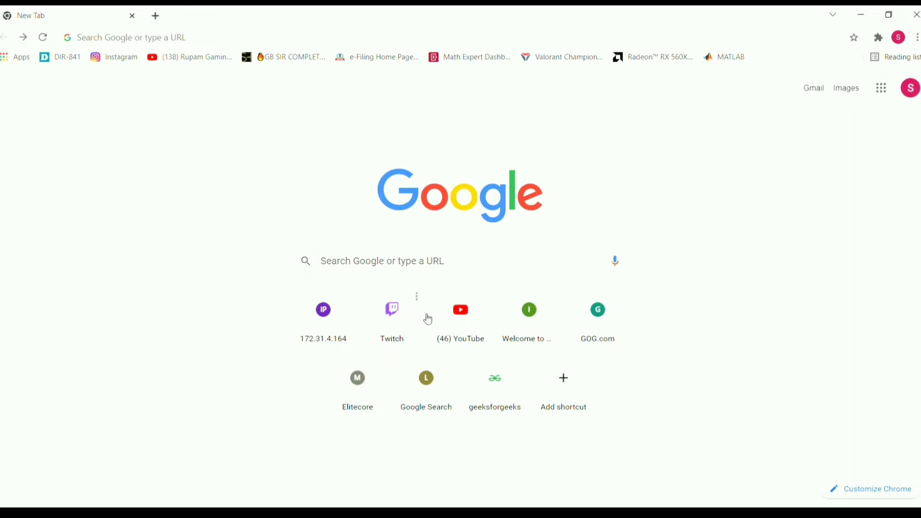
Go to the router's address 192.168.0.1 in Chrome
left_click(379, 266)
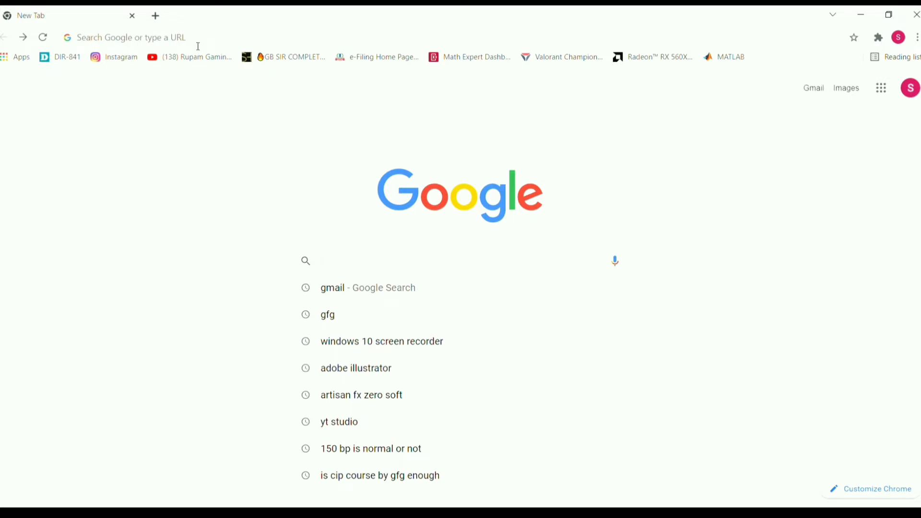
left_click(162, 42)
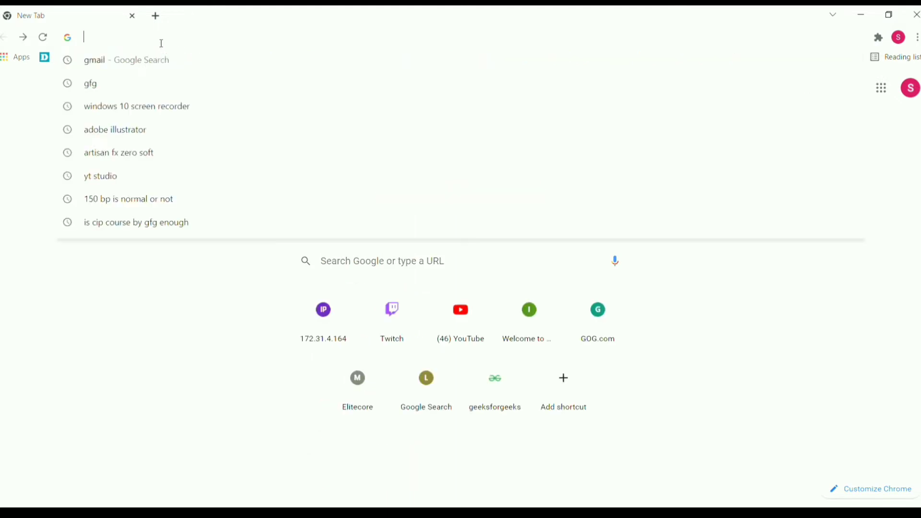
type("1")
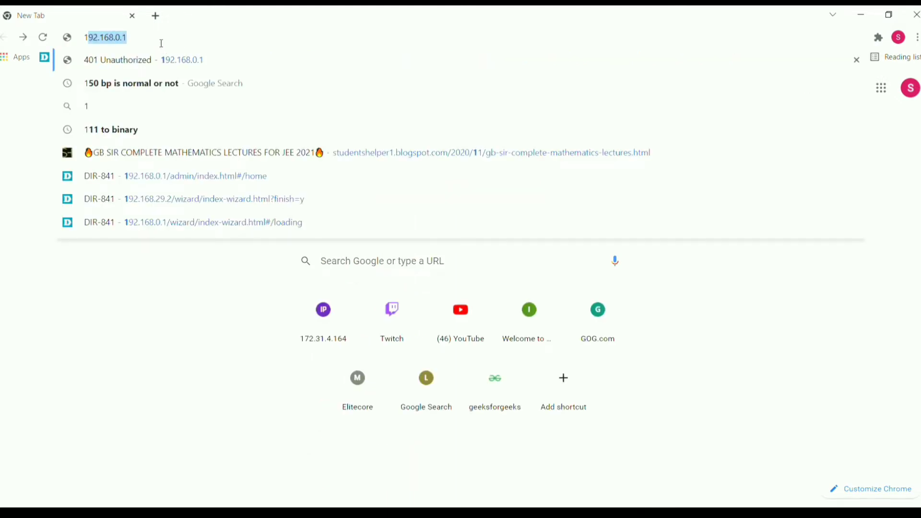
type("9")
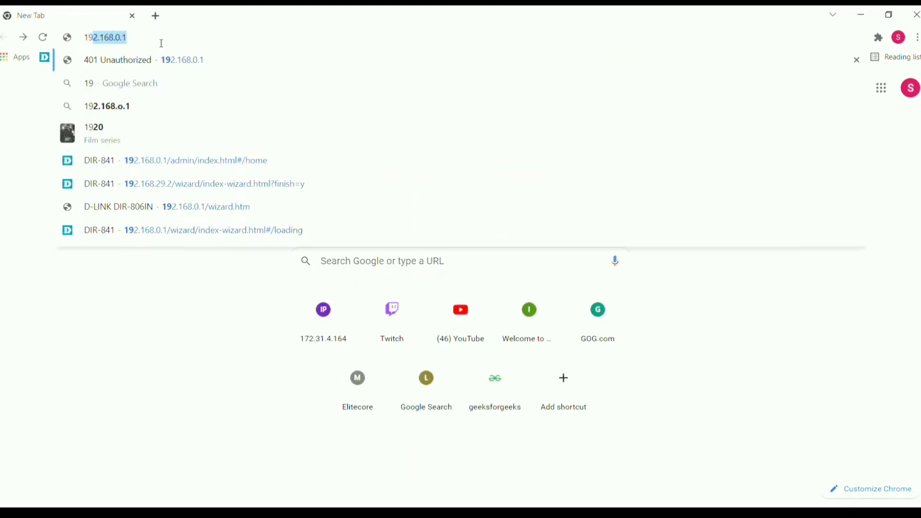
type("2")
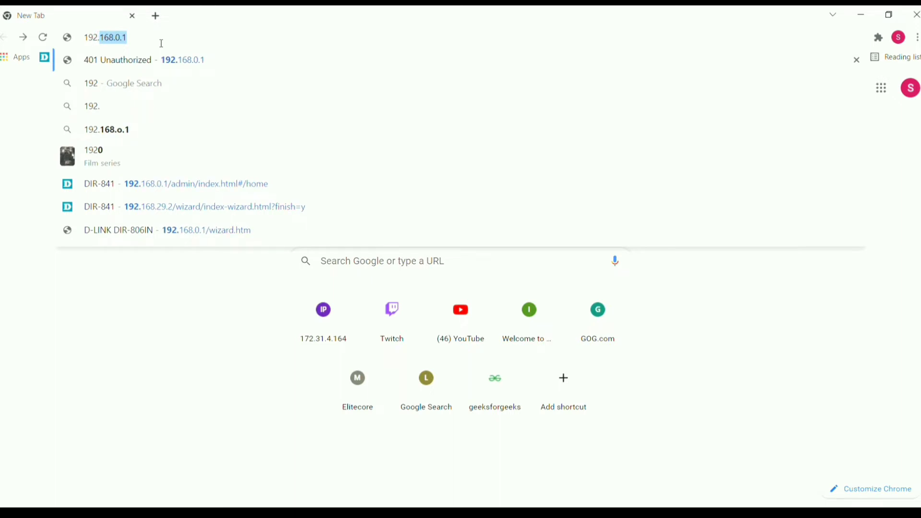
type(".168")
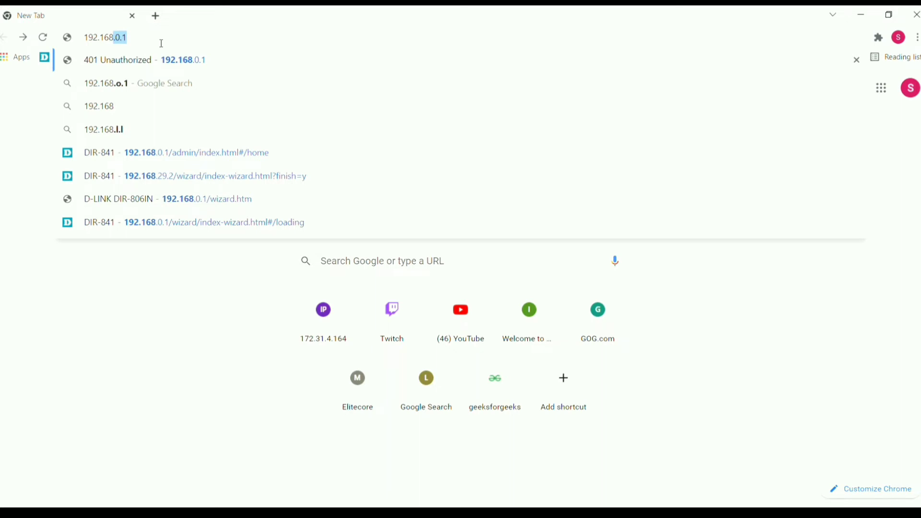
type(".0.1")
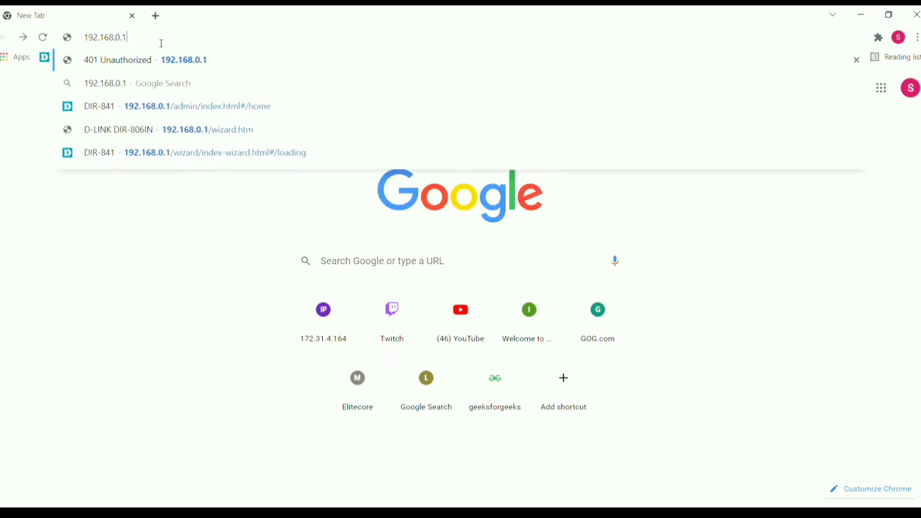
key("Return")
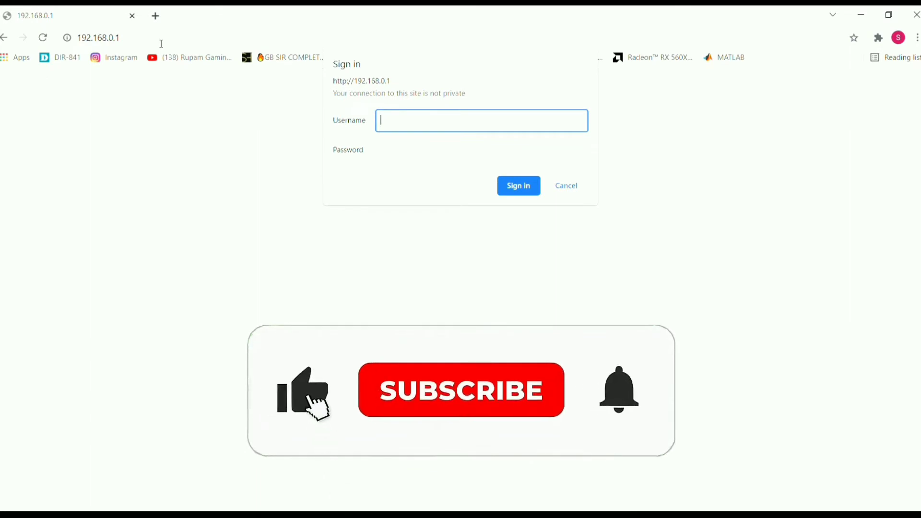
Enter the router's username and password in the Sign in prompt
type("a")
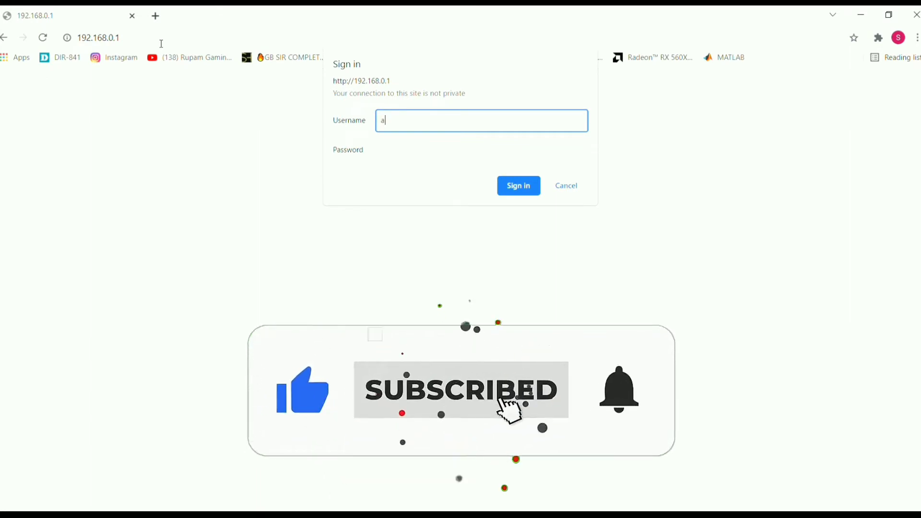
type("dmin")
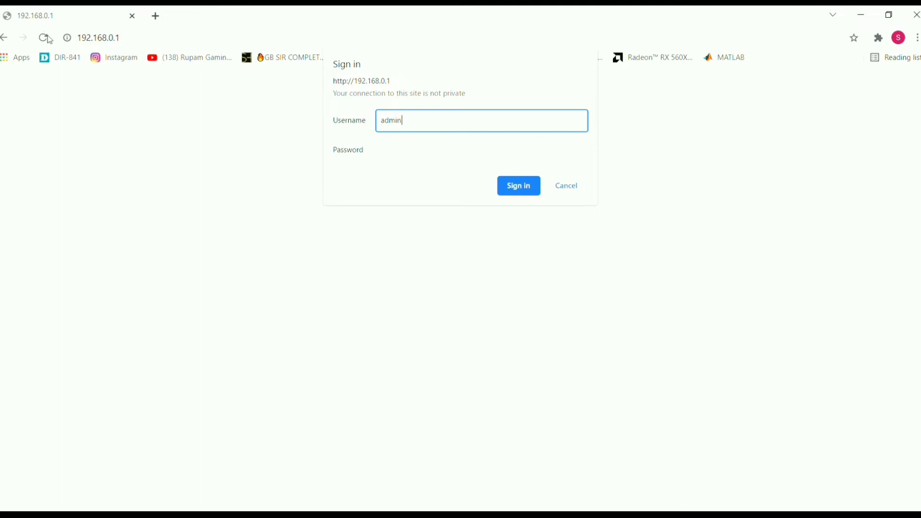
left_click(442, 150)
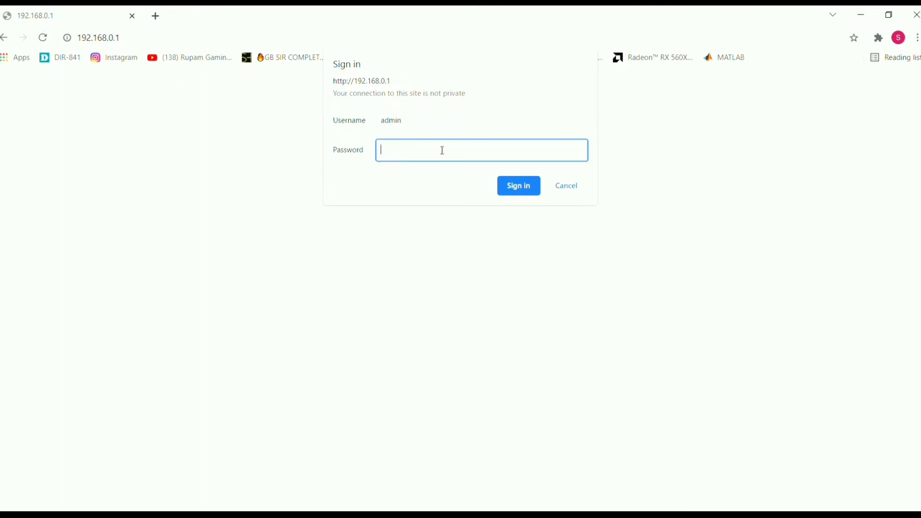
type("admin")
Sign in and try Repeater (WISP) mode with a 2.4G uplink in the setup wizard
left_click(520, 191)
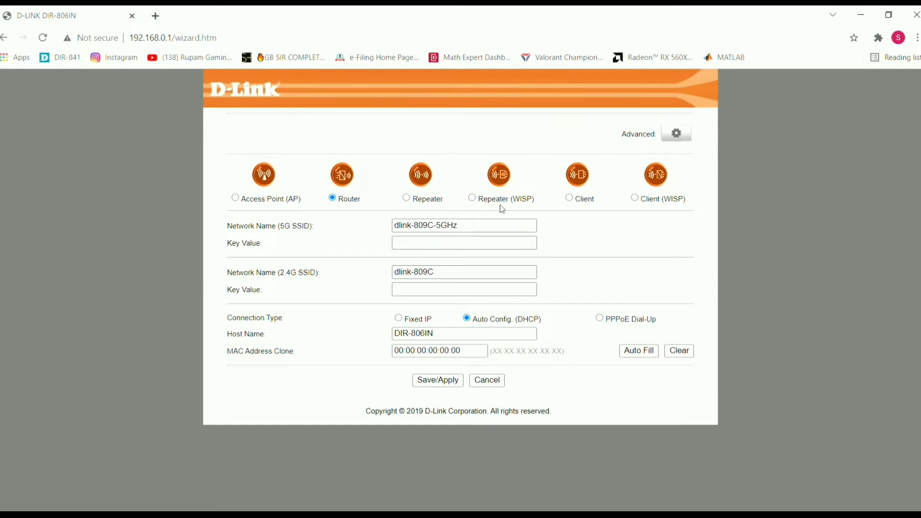
left_click(473, 198)
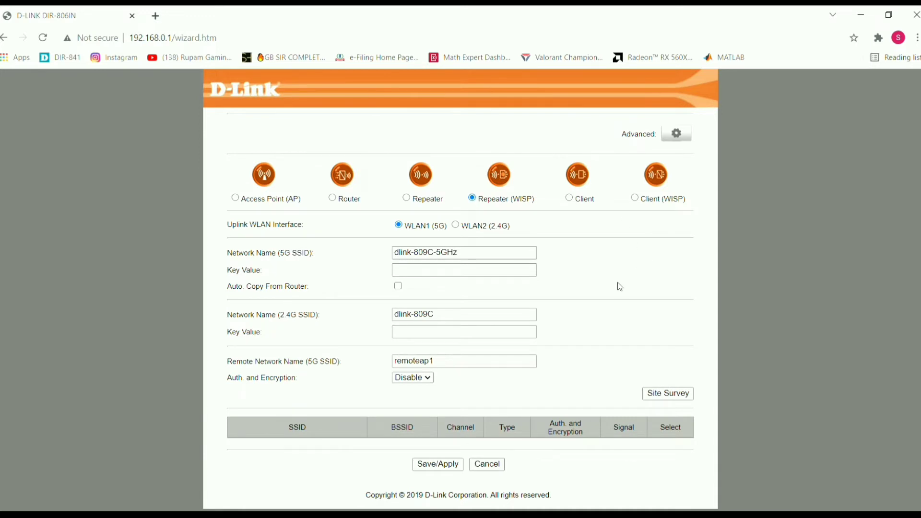
left_click(495, 270)
left_click(464, 257)
left_click(478, 256)
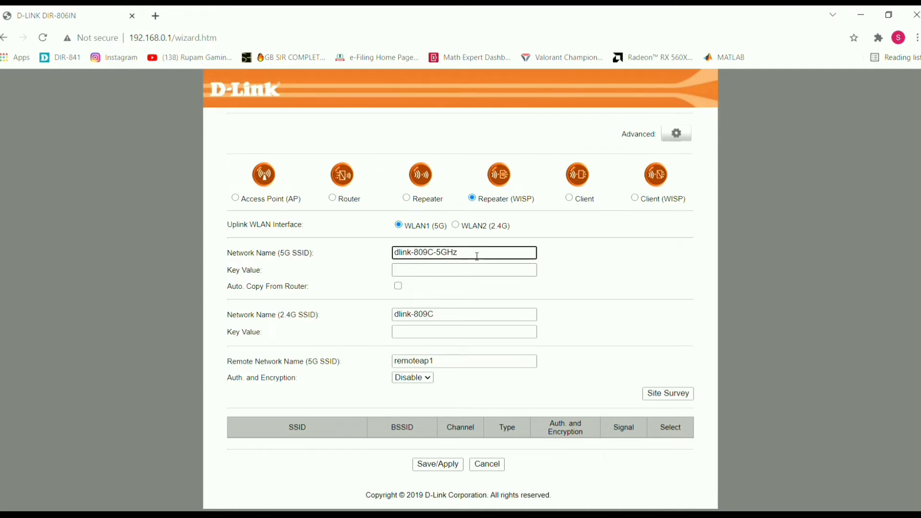
left_click(456, 225)
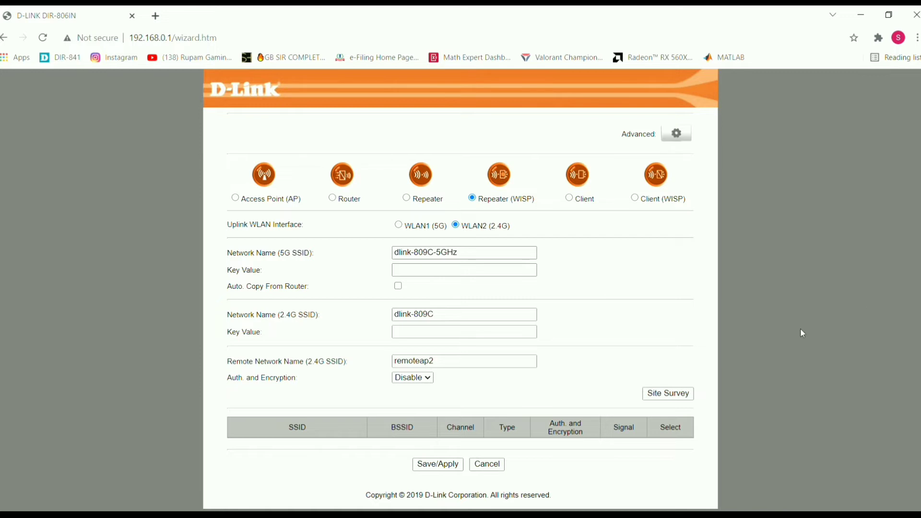
left_click(421, 275)
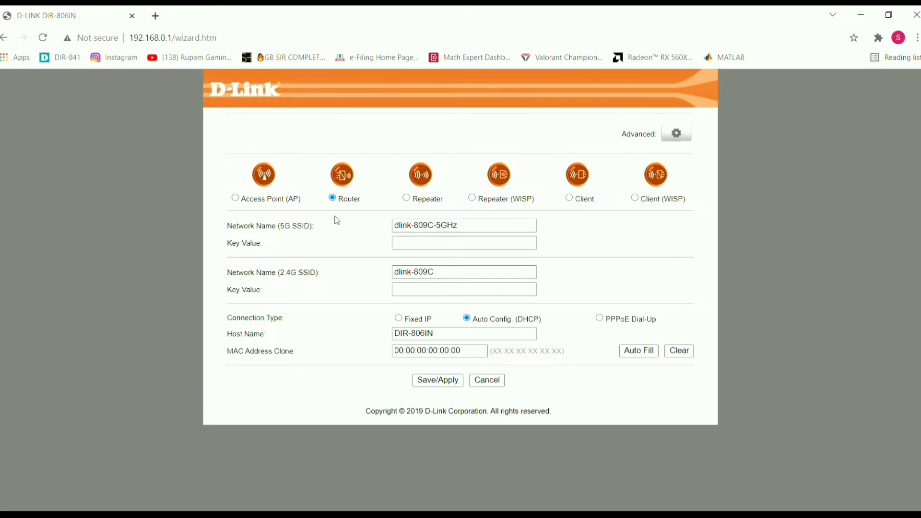
Select Repeater (WISP) mode with WLAN2 (2.4G) as the Uplink WLAN Interface
left_click(473, 200)
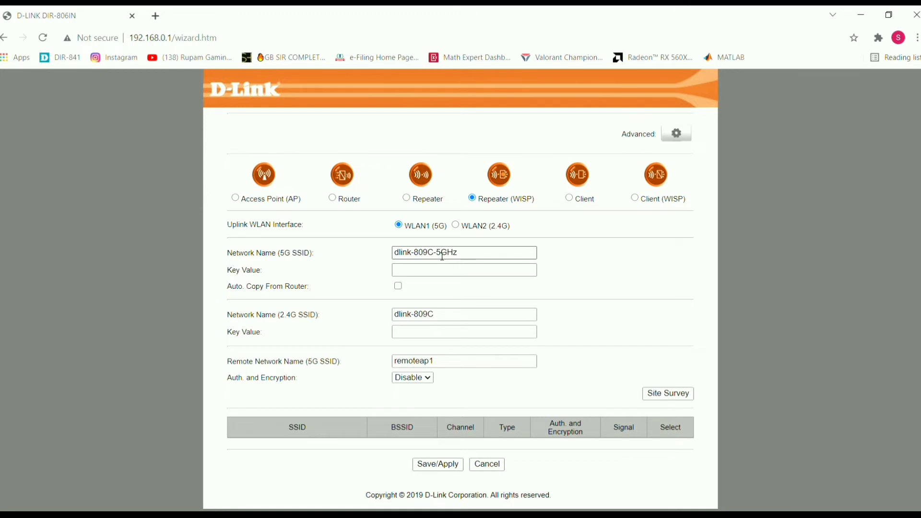
left_click(478, 257)
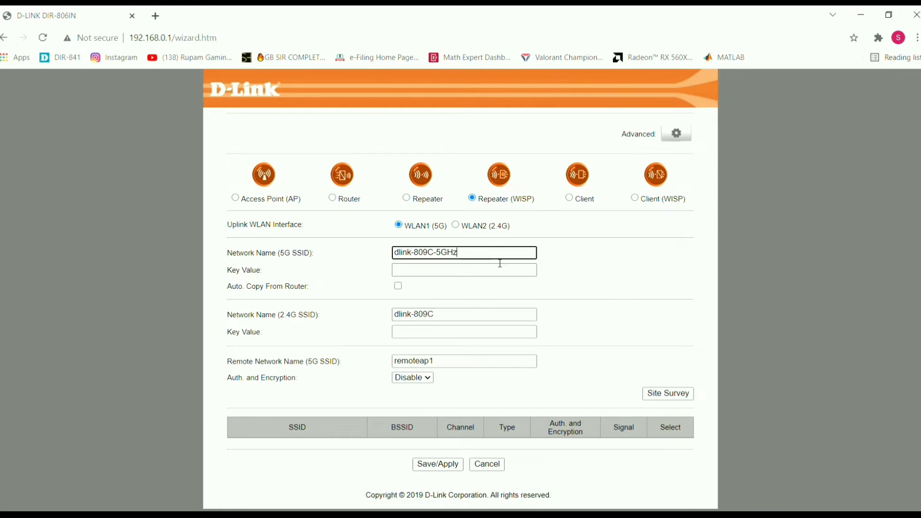
left_click(456, 226)
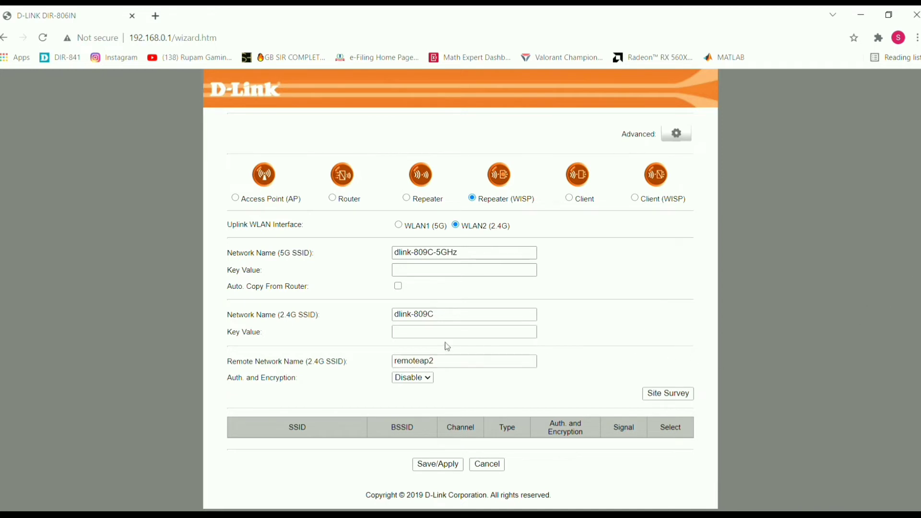
left_click(421, 274)
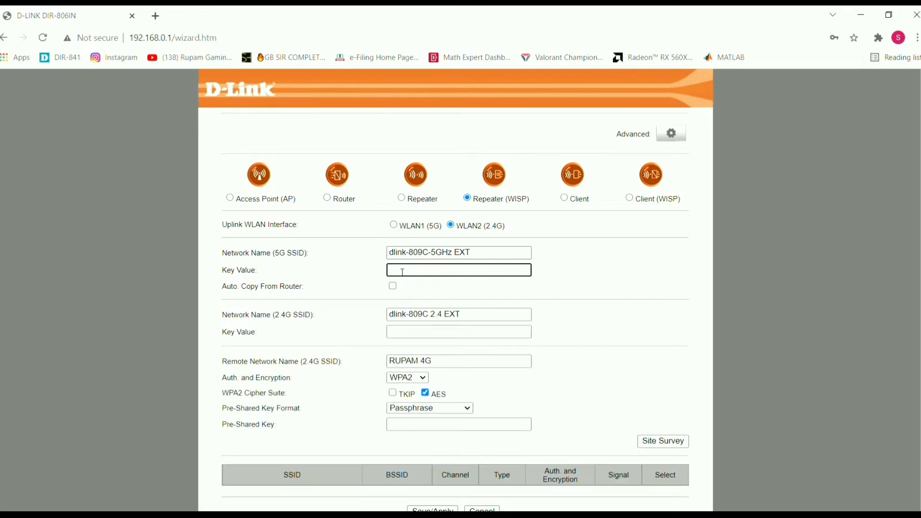
Enter the same network key for both the extended 5G and 2.4G networks
type("abcd1234")
left_click(403, 336)
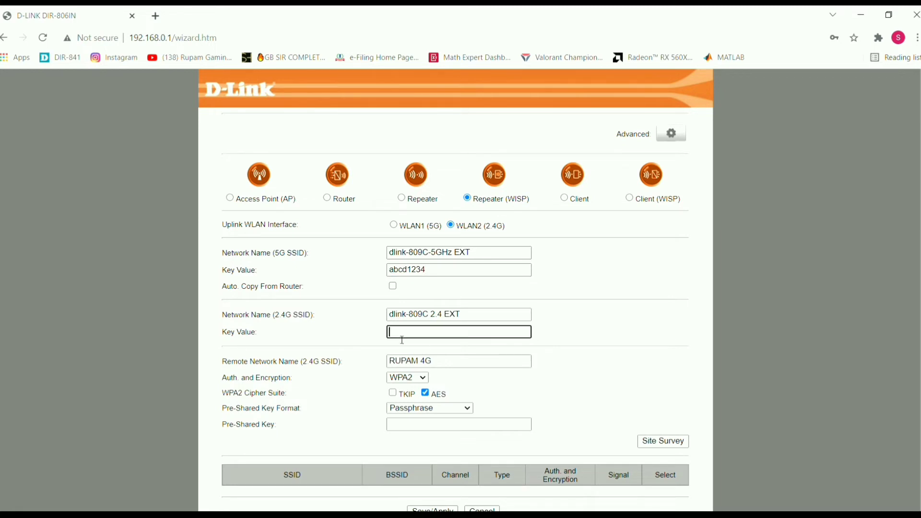
type("abcd1234")
left_click(403, 272)
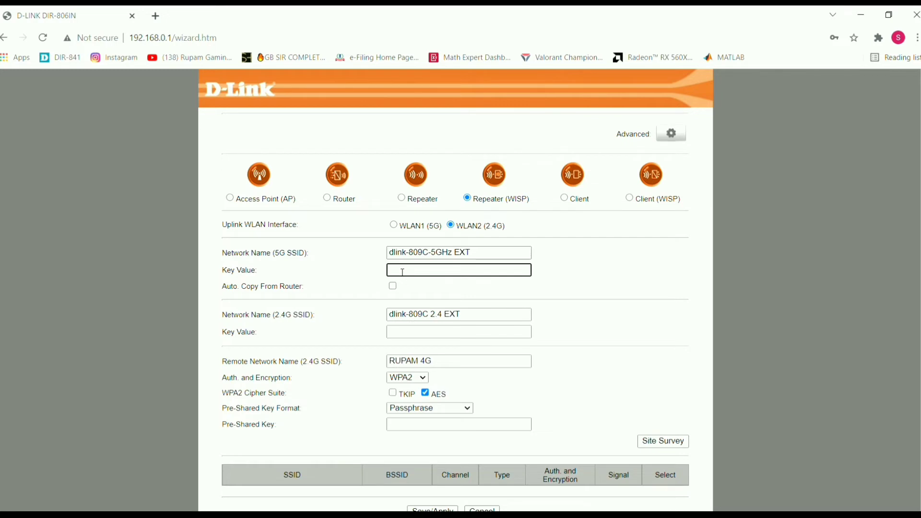
type("abcd1234")
left_click(402, 341)
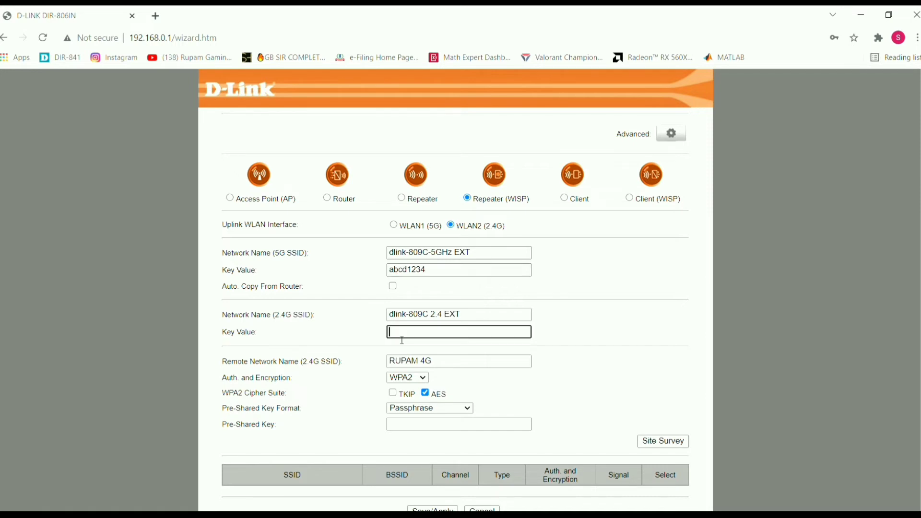
type("abcd1234")
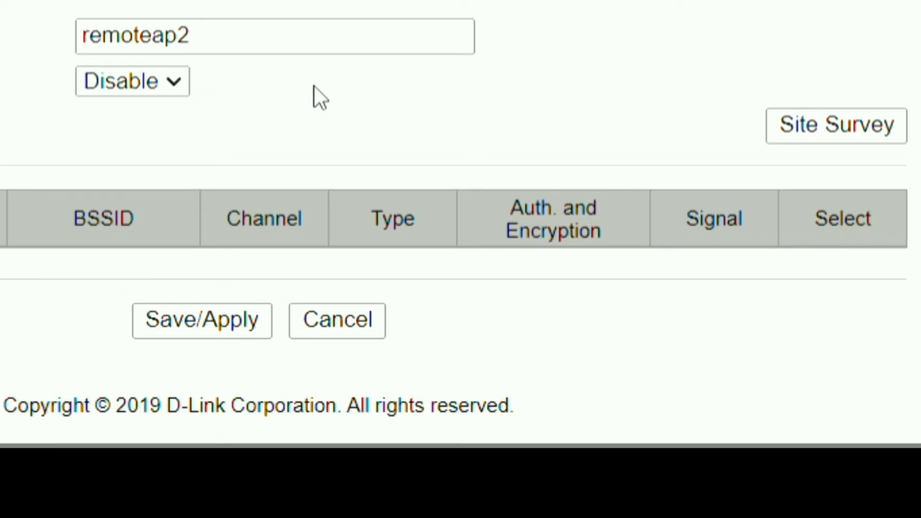
Run Site Survey and select RUPAM 4G as the remote network to extend
left_click(856, 128)
left_click(856, 127)
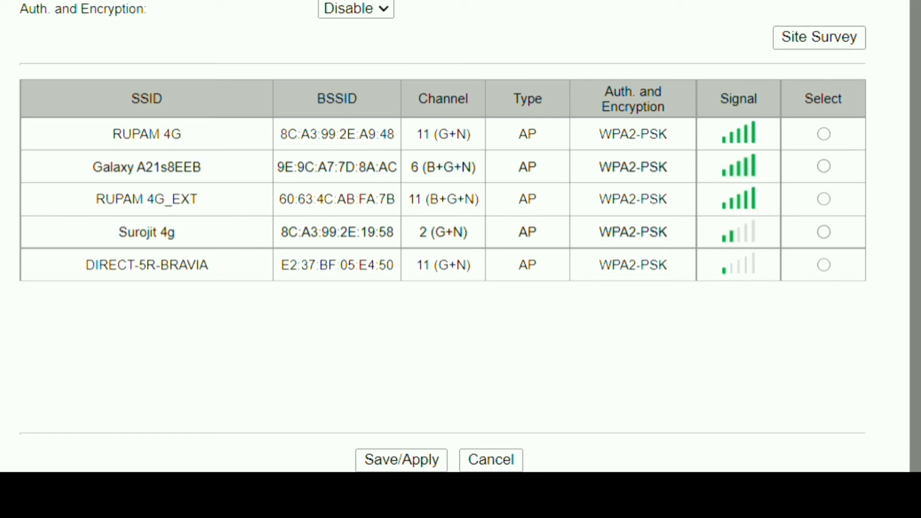
left_click(825, 135)
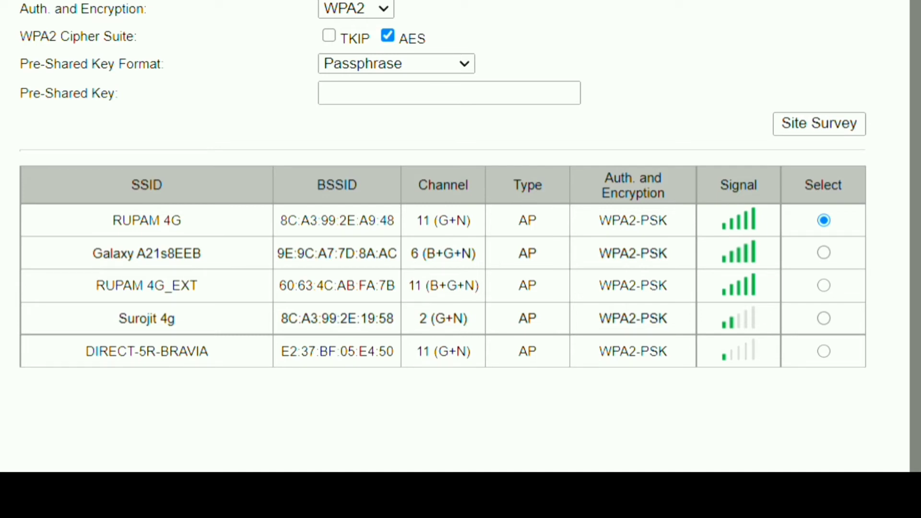
left_click(486, 104)
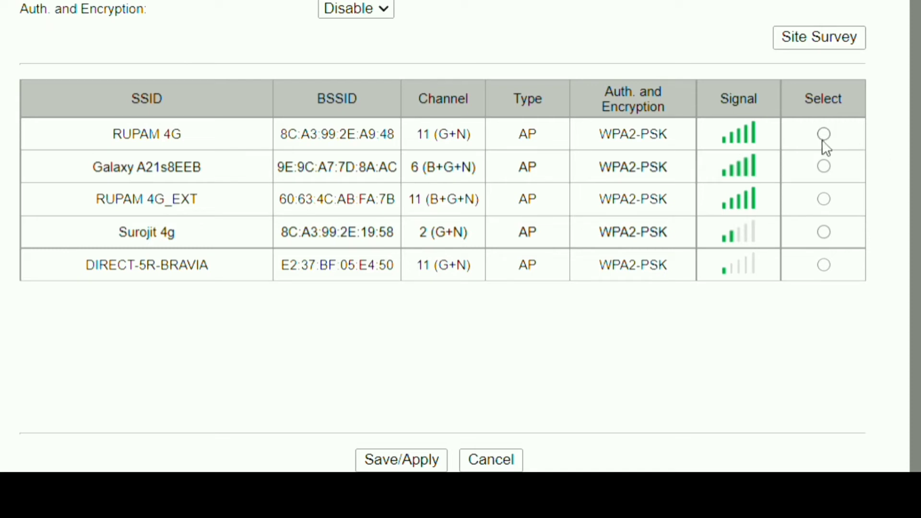
left_click(824, 133)
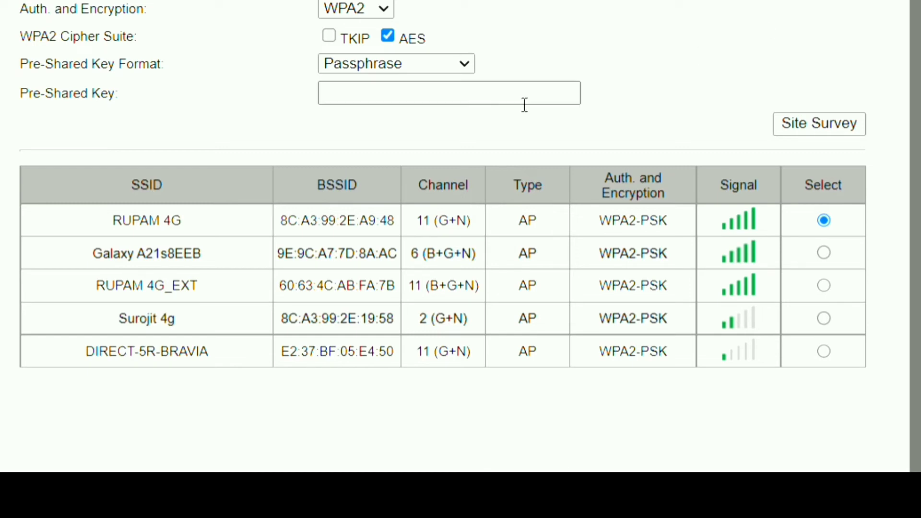
left_click(487, 101)
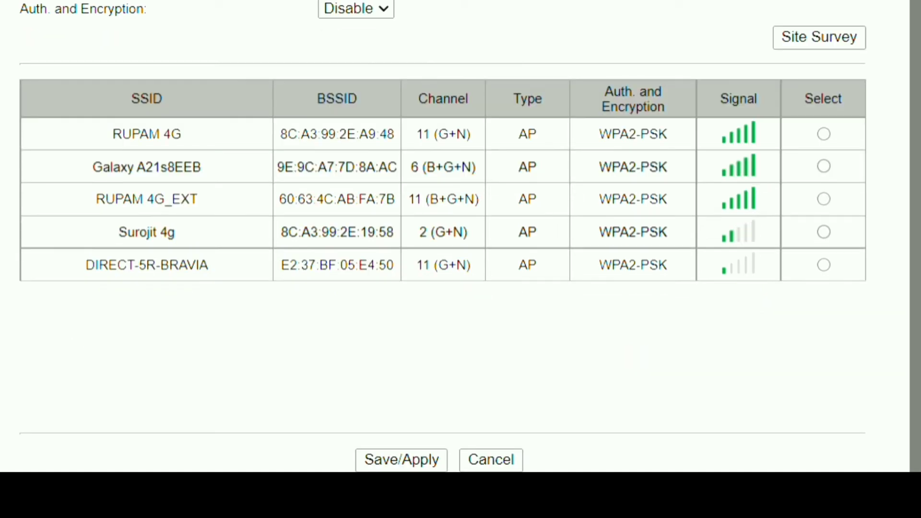
left_click(825, 136)
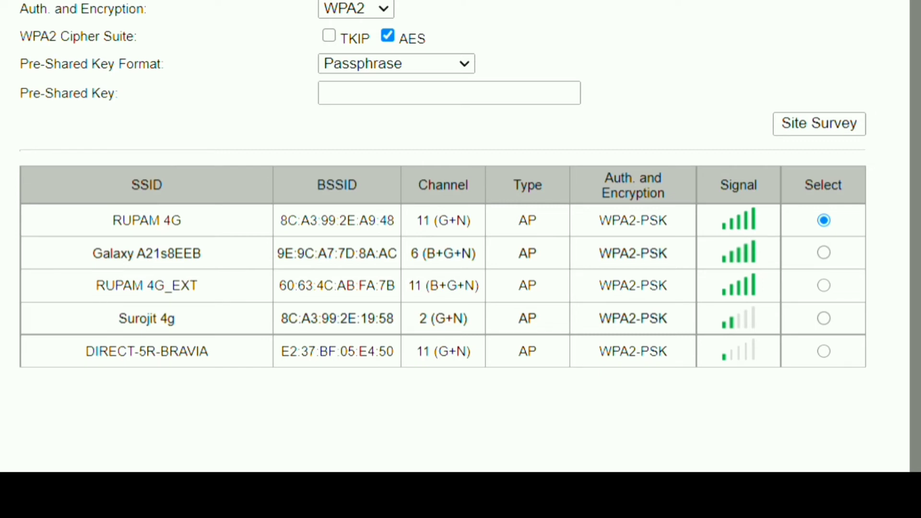
left_click(486, 107)
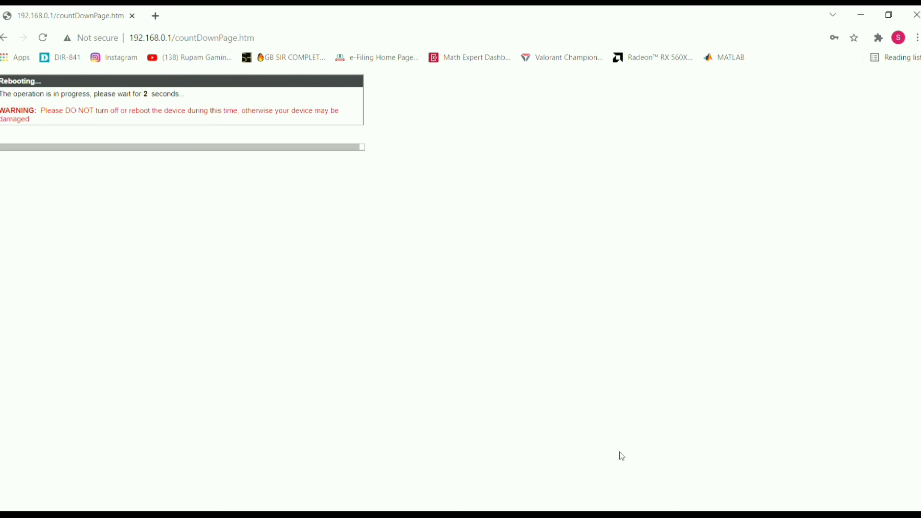
Open a new browser tab while the router reboots
key("ctrl+t")
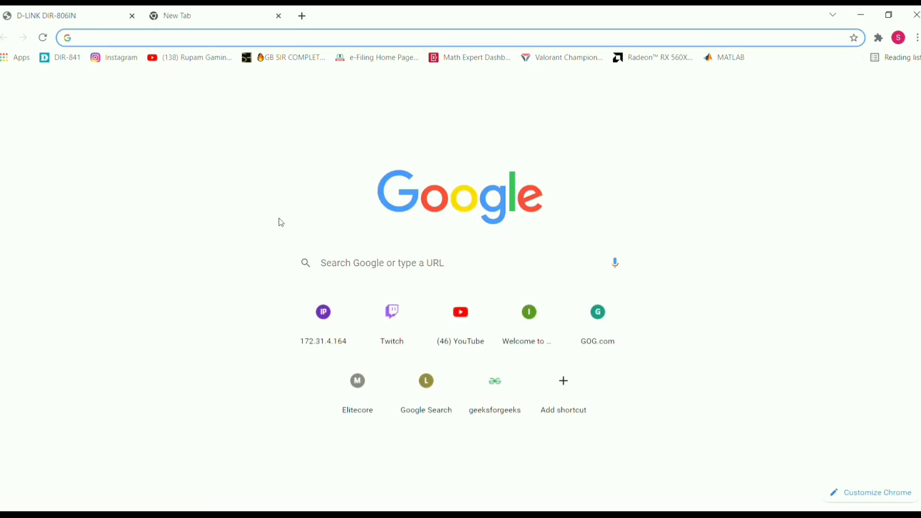
Play the Durgapuja Photography Trick and Tips video on YouTube, then return to the router tab
left_click(462, 313)
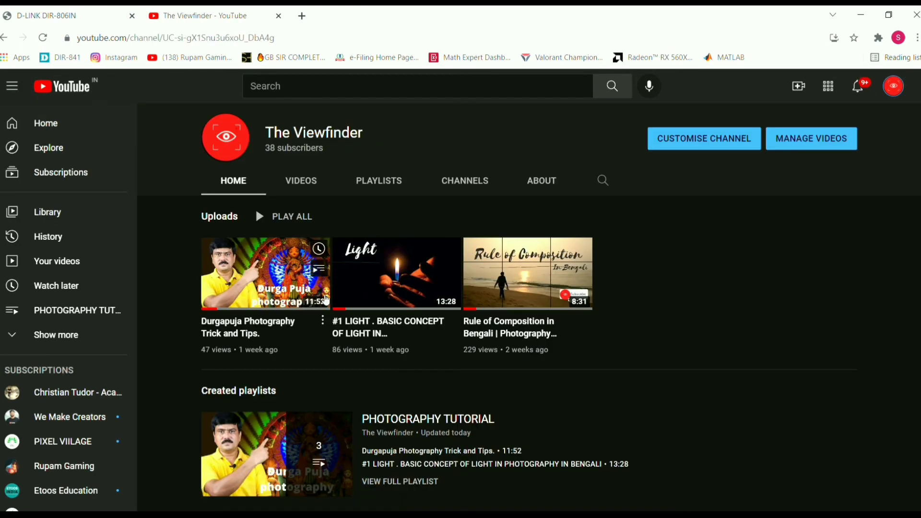
left_click(294, 287)
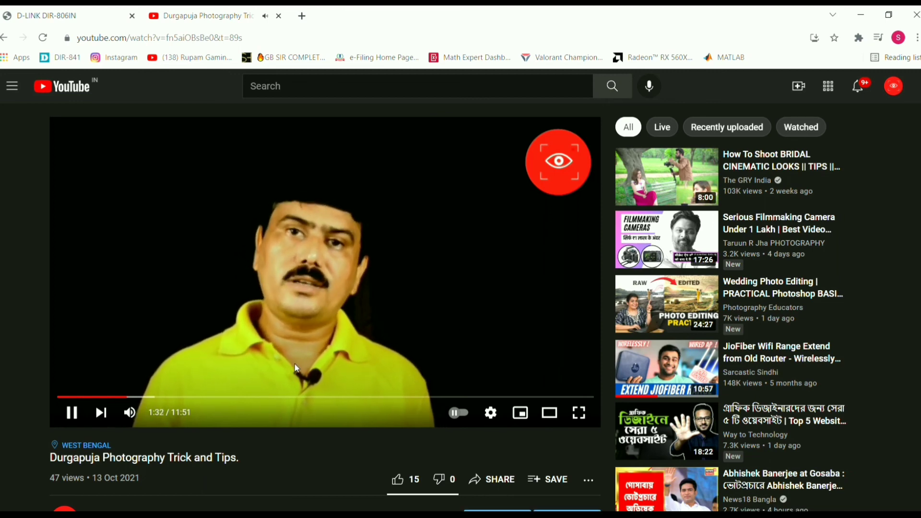
scroll(296, 368, "down", 2)
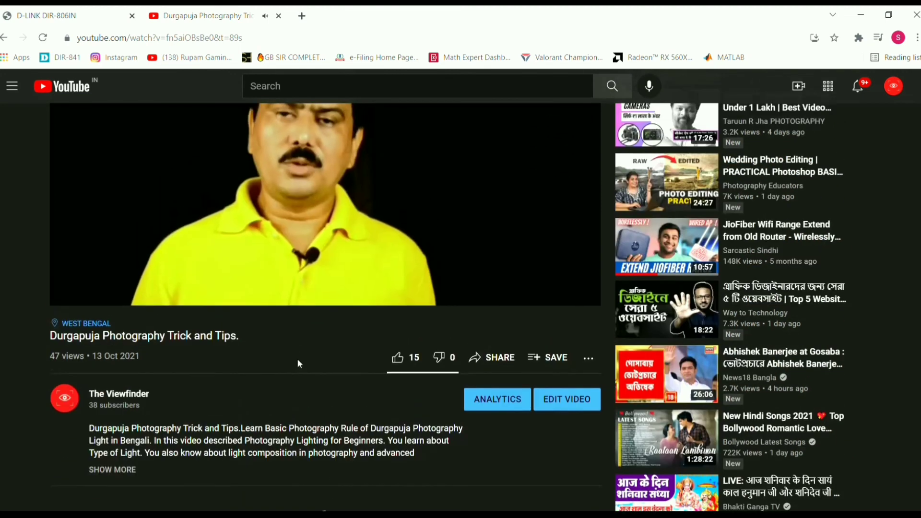
scroll(298, 360, "up", 1)
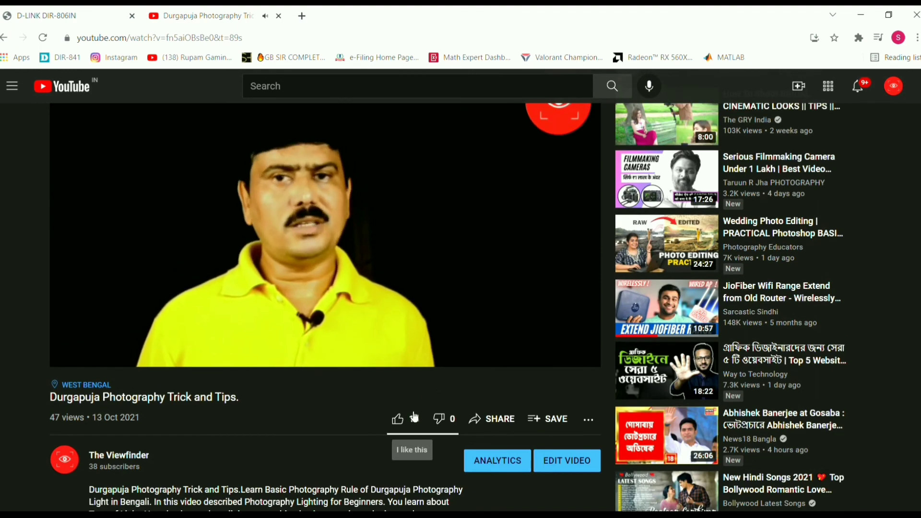
scroll(309, 380, "down", 7)
scroll(310, 381, "up", 4)
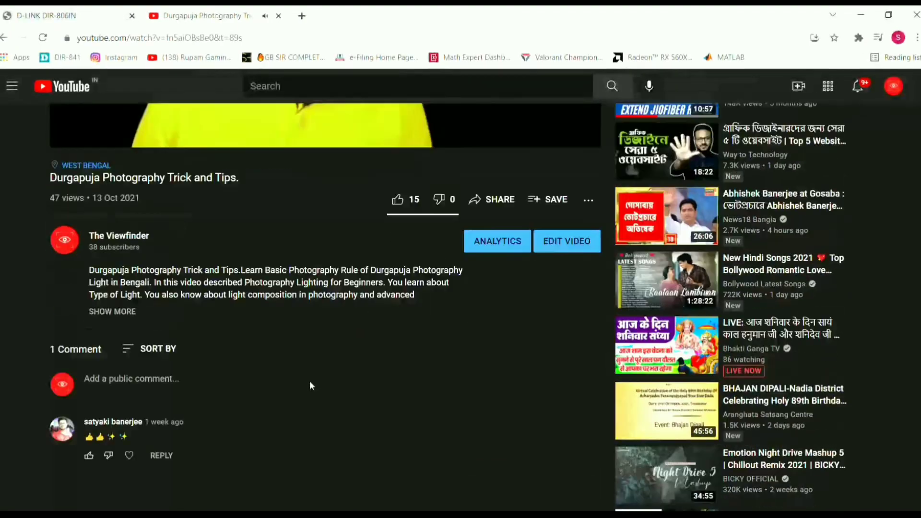
scroll(309, 381, "up", 4)
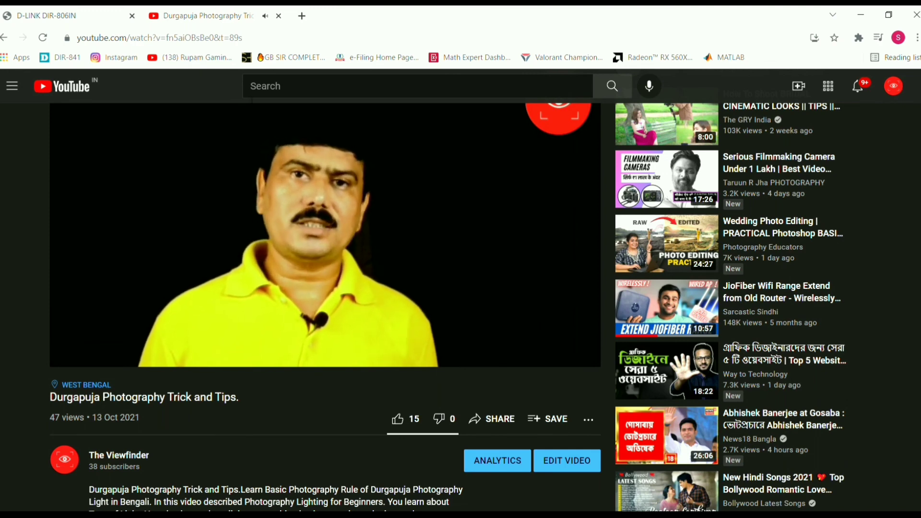
scroll(277, 185, "up", 1)
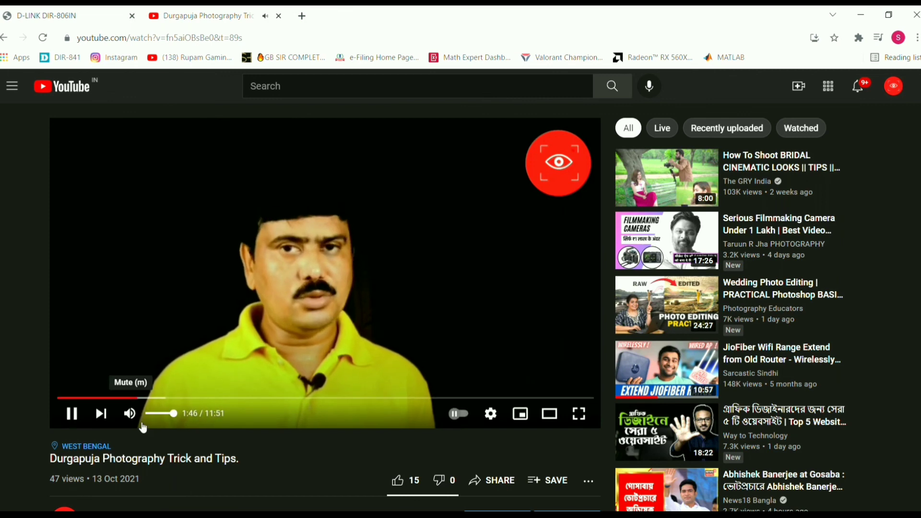
left_click(56, 18)
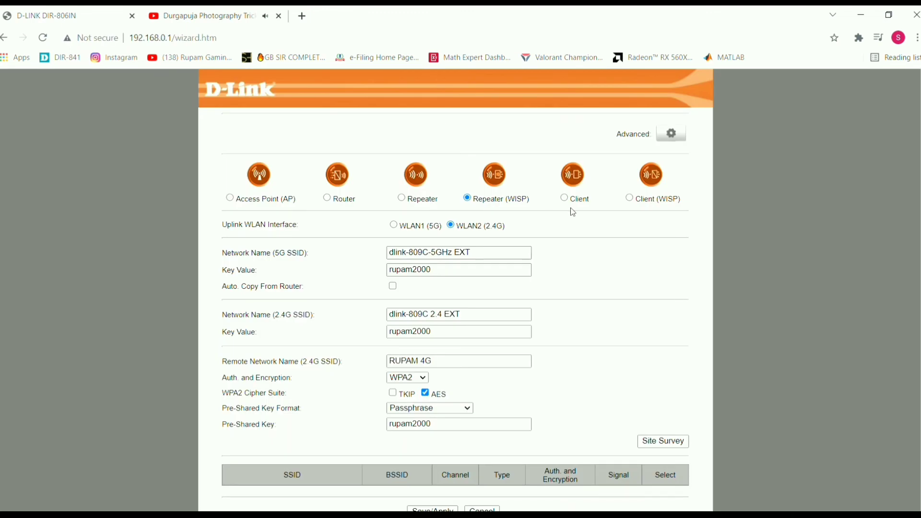